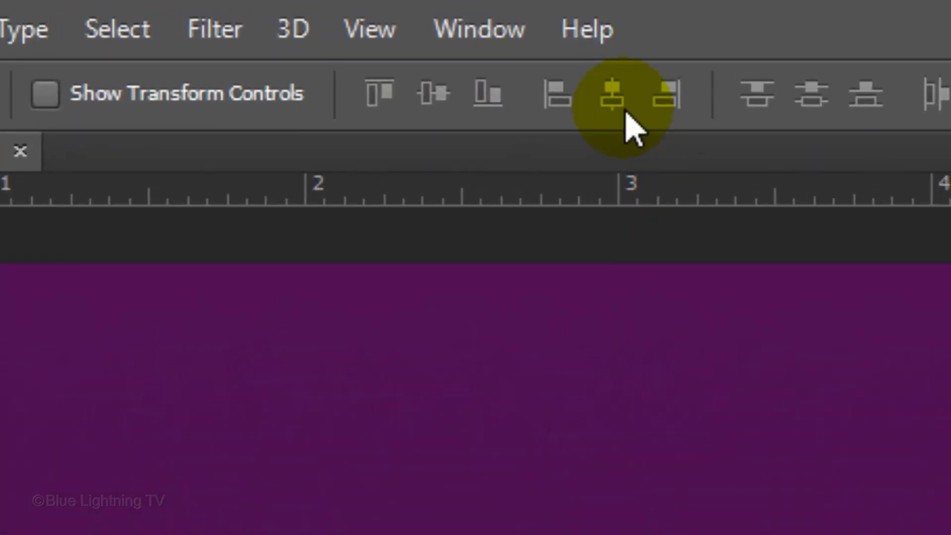
- Open the Kuler panel from Window > Extensions, showing the Highest Rated themes
click(220, 6)
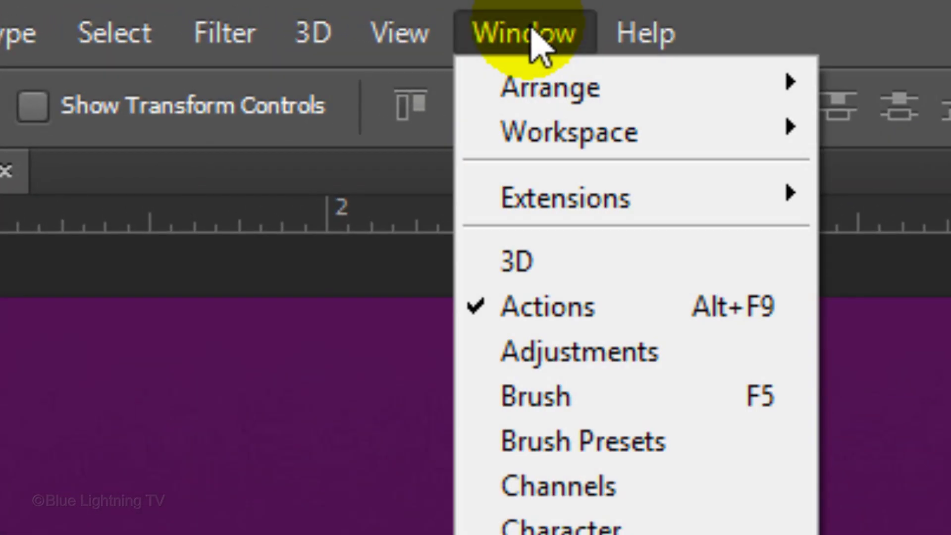
mouse_move(537, 206)
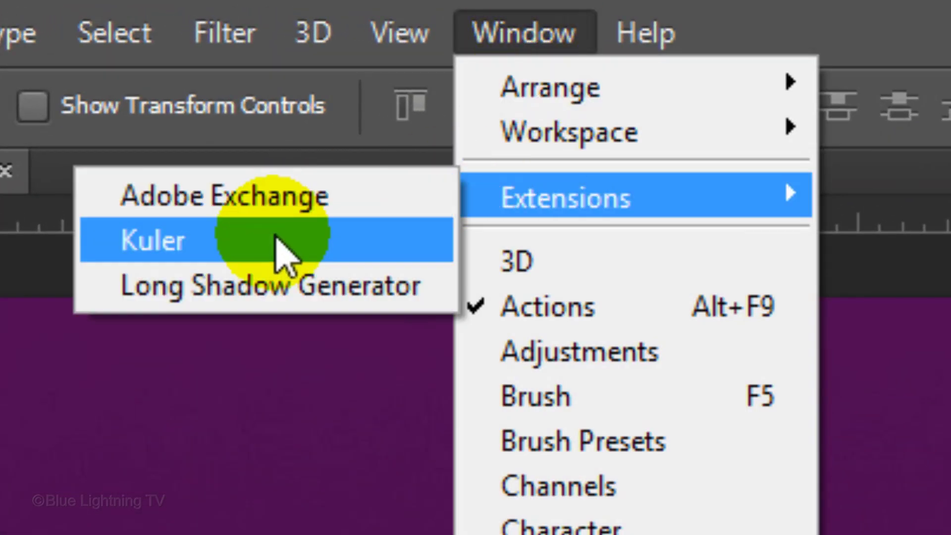
click(276, 240)
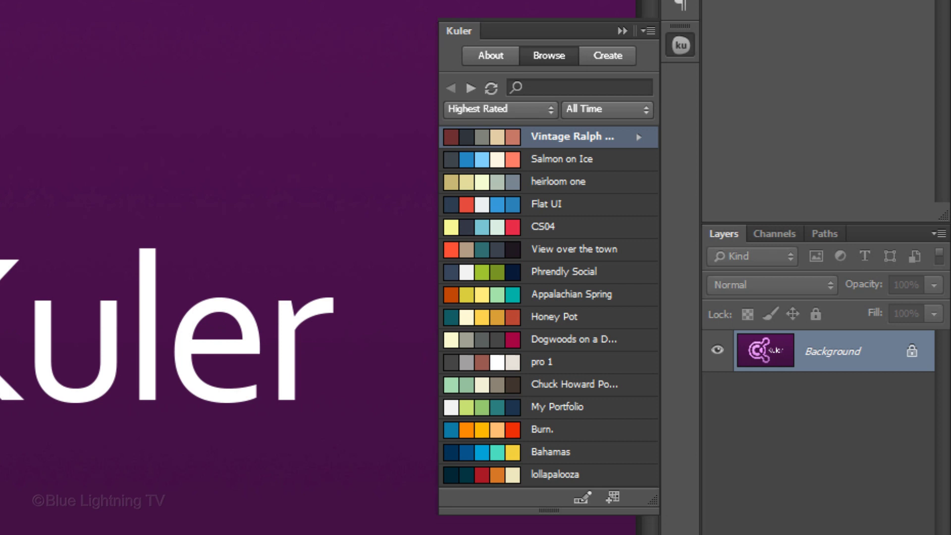
- Sort the Kuler Browse list by Most Popular themes of all time
click(501, 108)
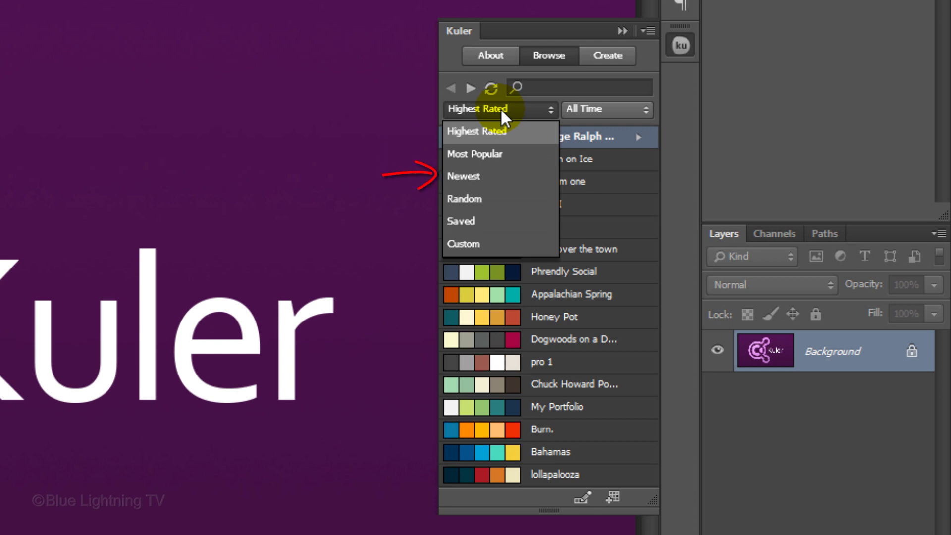
click(589, 108)
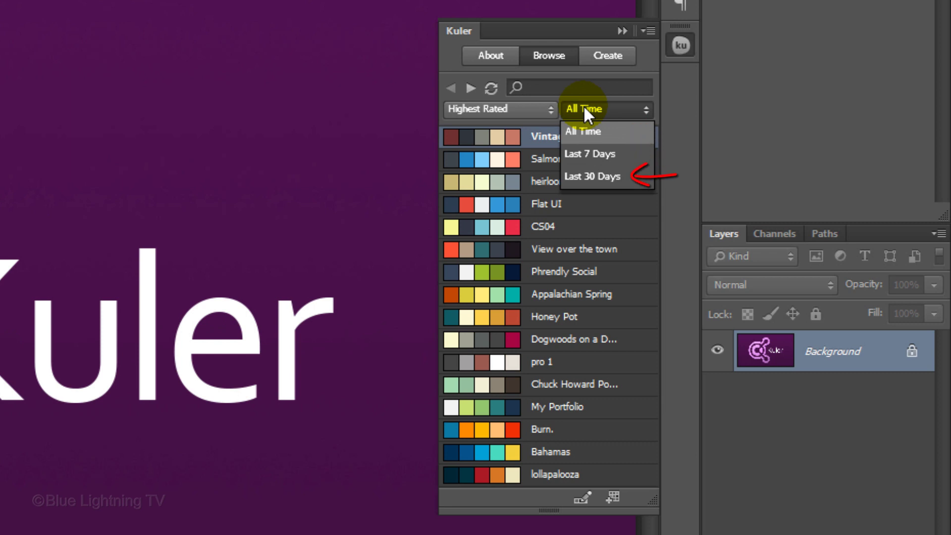
click(578, 110)
click(500, 109)
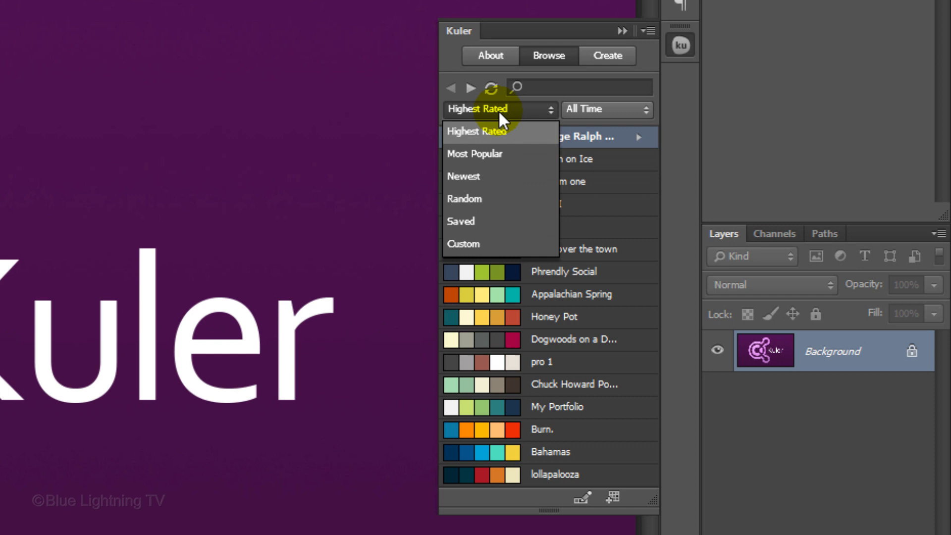
click(499, 153)
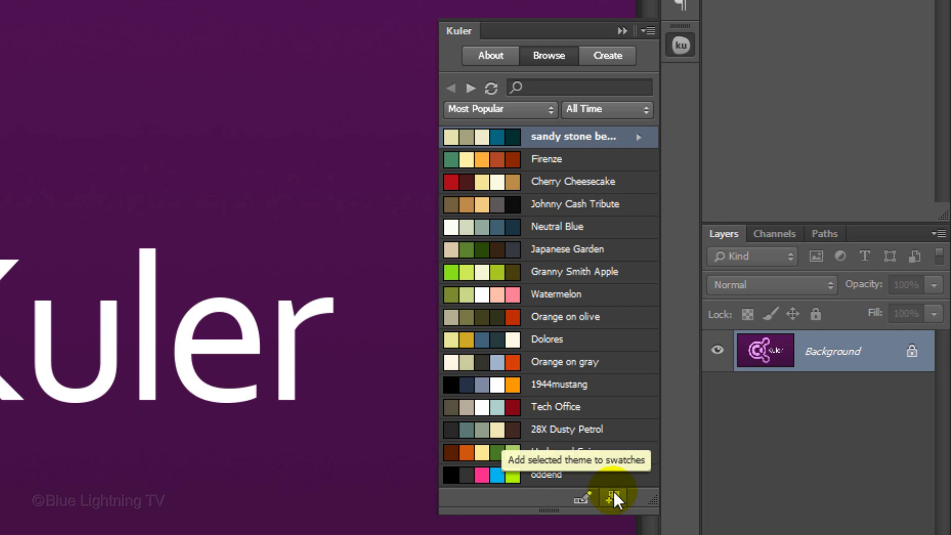
click(640, 140)
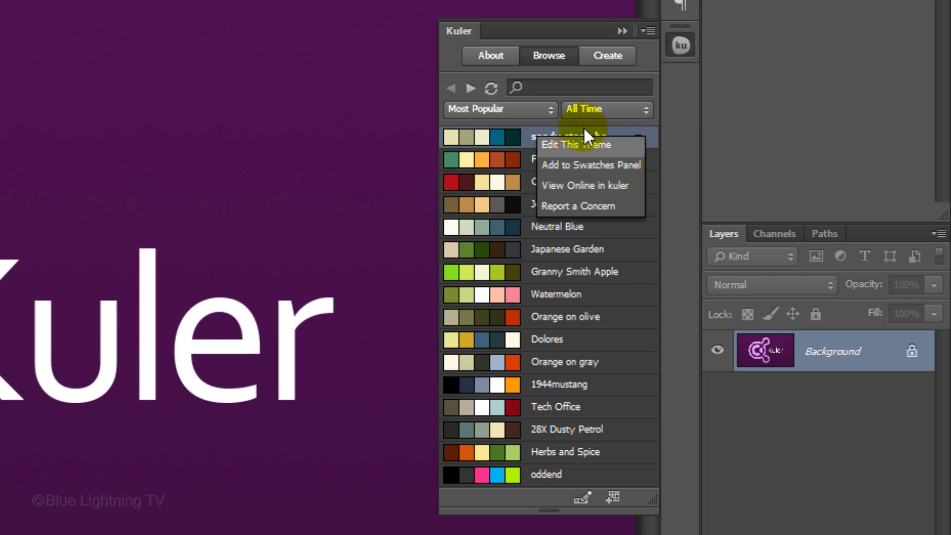
- Search Kuler themes for 'blues' and page forward through the results
click(534, 89)
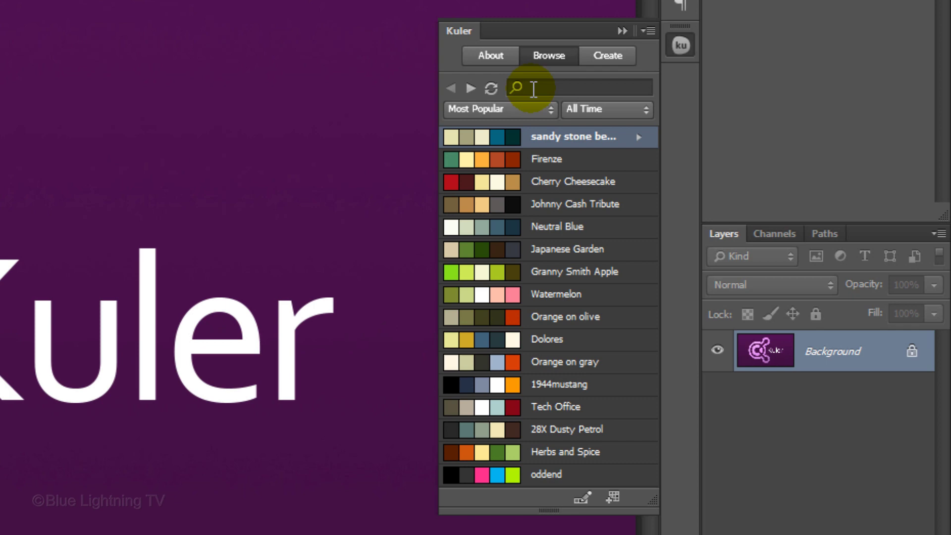
click(533, 89)
text(blues)
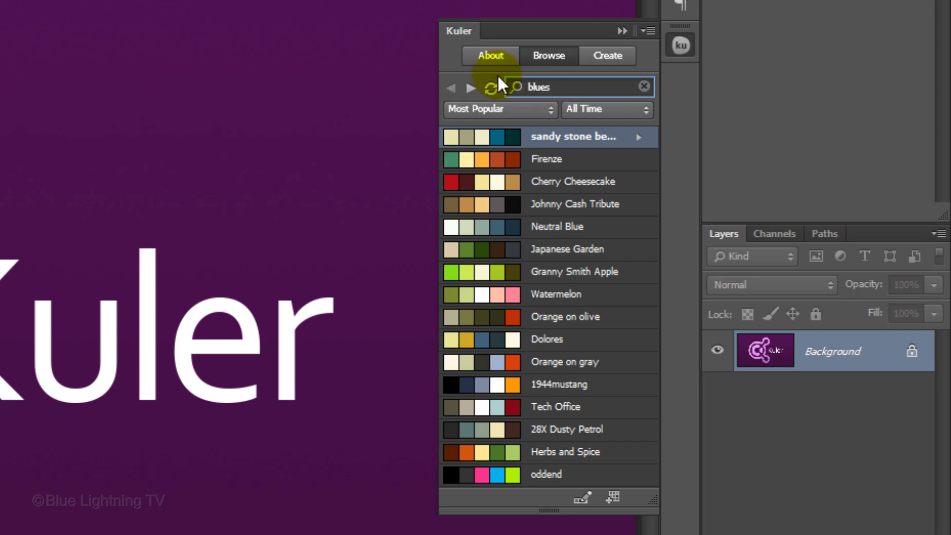
key(Return)
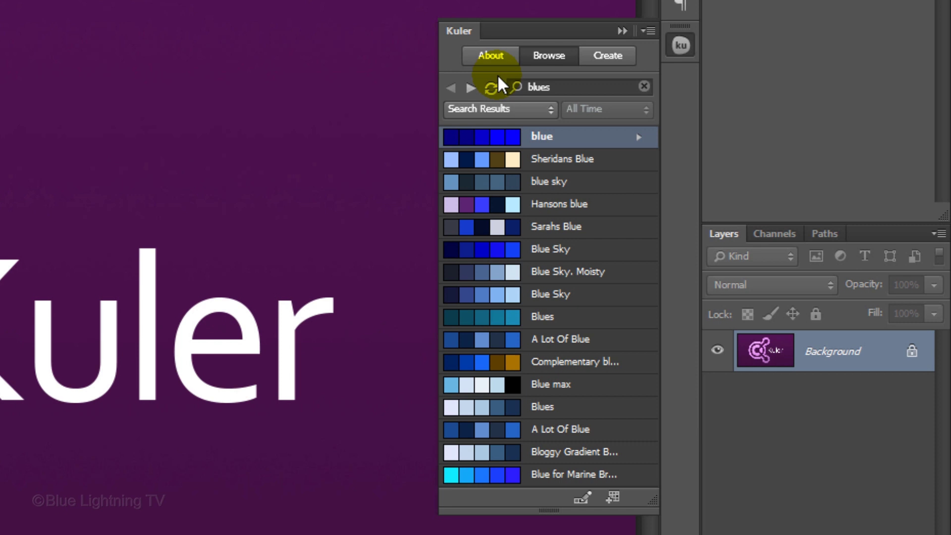
click(470, 89)
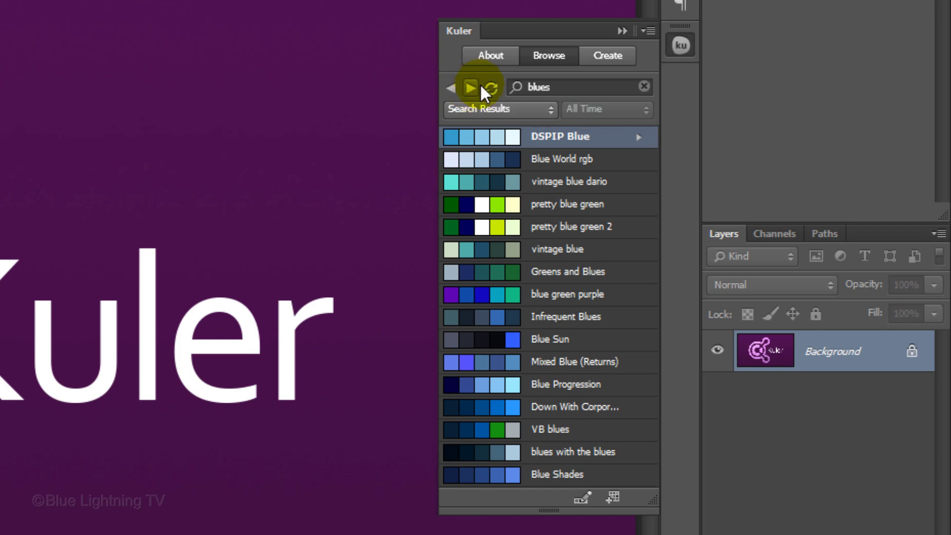
- Refine the Kuler search to 'rich blues'
click(518, 84)
text(rich)
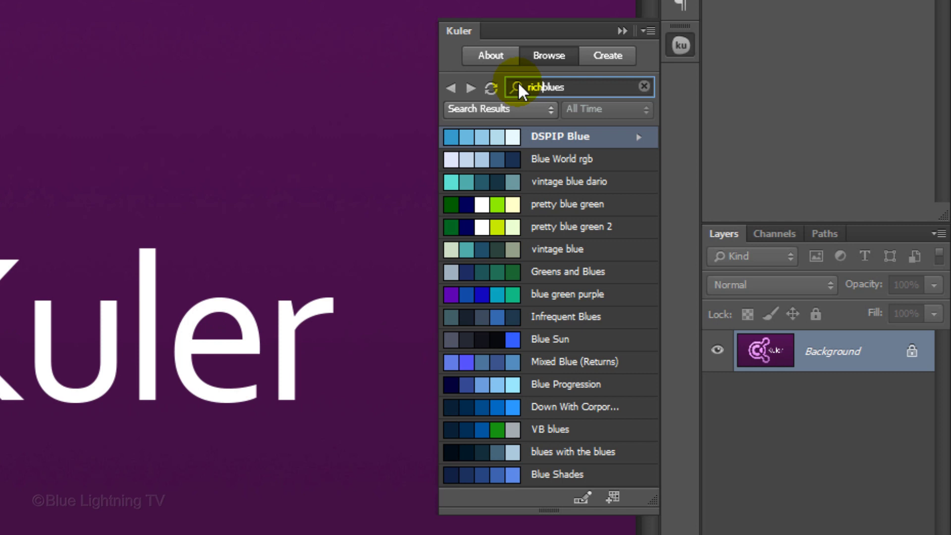
key(Return)
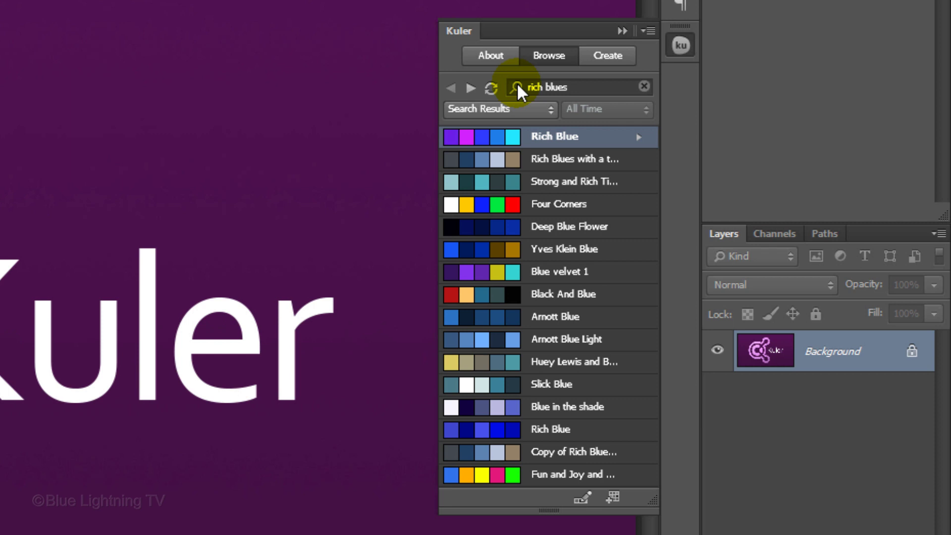
- Add the Yves Klein Blue theme's five colours to the Swatches panel and display it
click(546, 248)
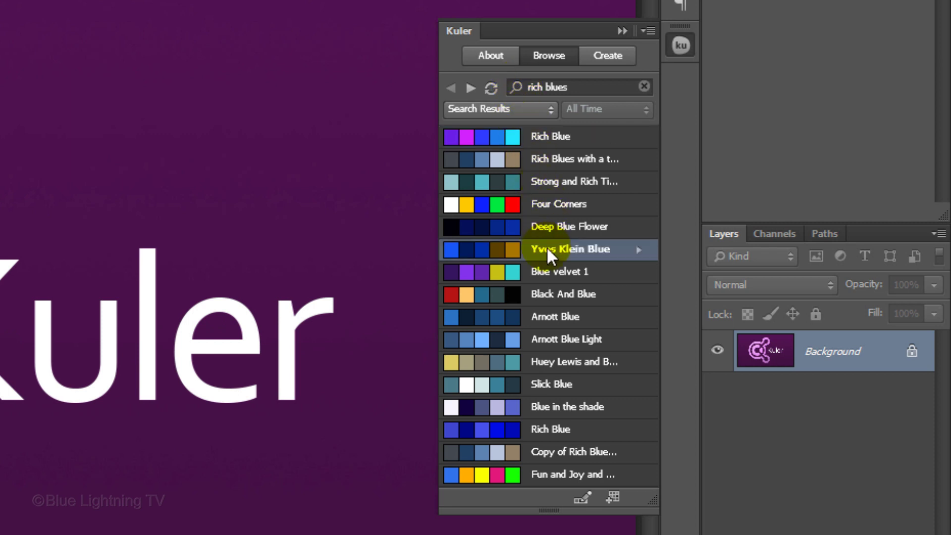
click(639, 250)
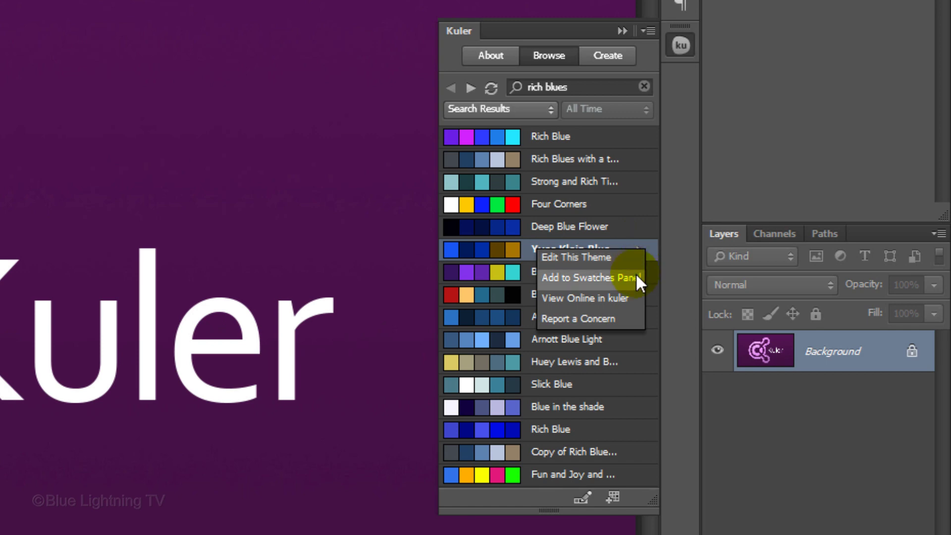
click(639, 280)
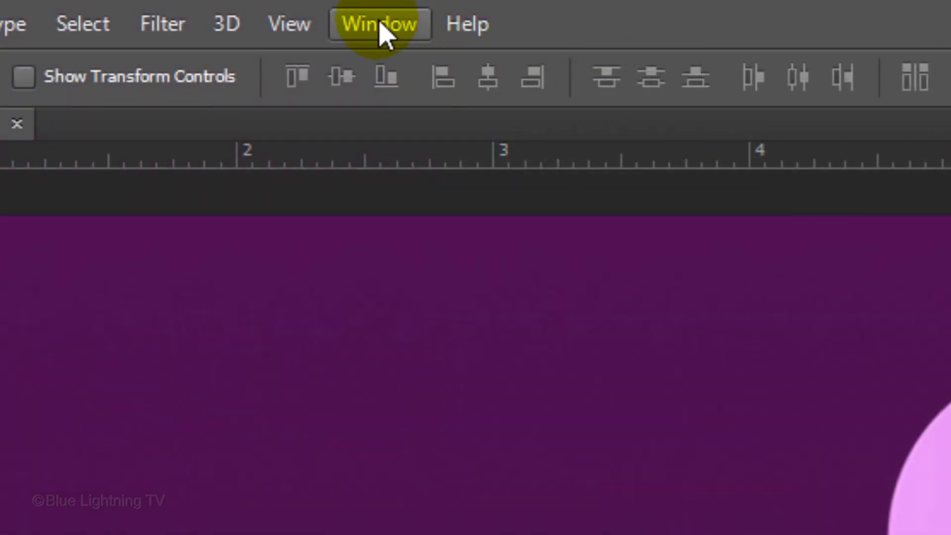
click(384, 26)
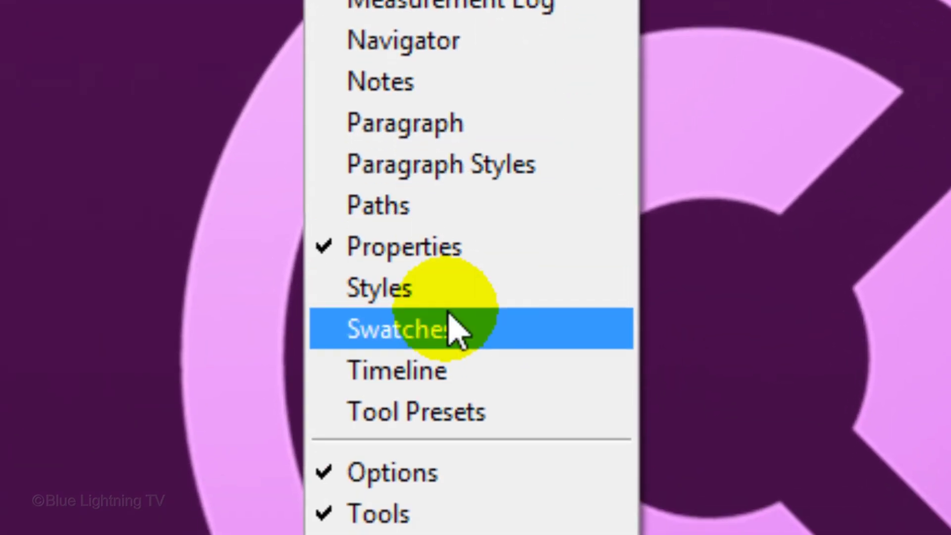
click(453, 328)
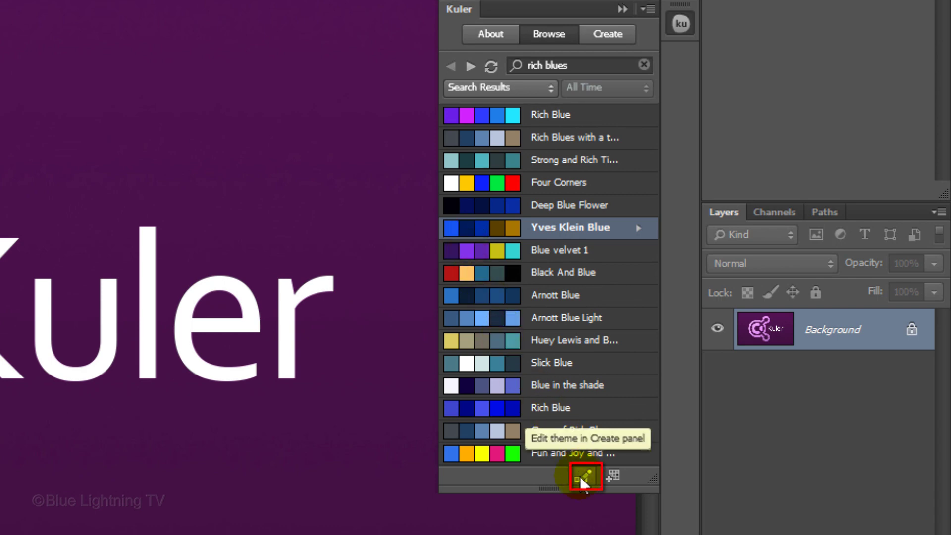
- Edit the theme on the colour wheel, trying Analogous, Monochromatic, Triad and Complementary rules
click(602, 33)
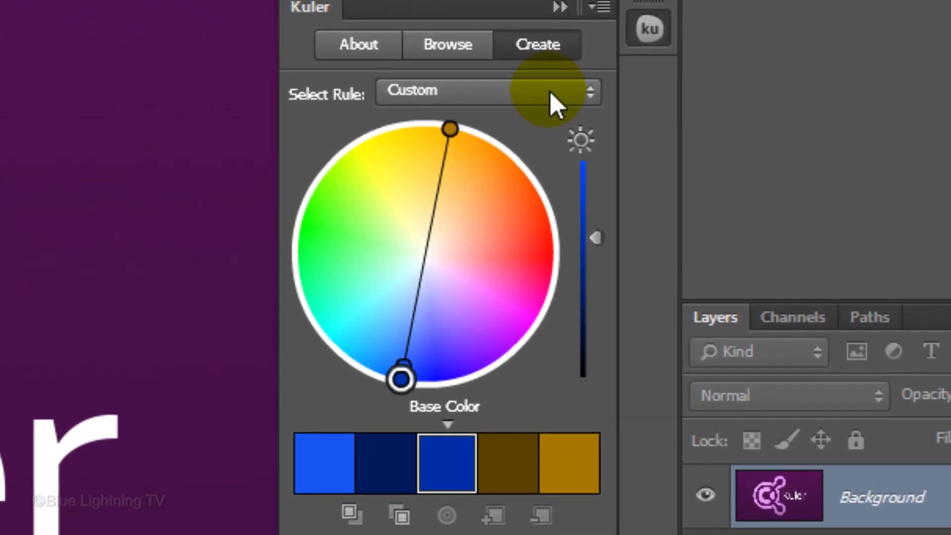
click(555, 104)
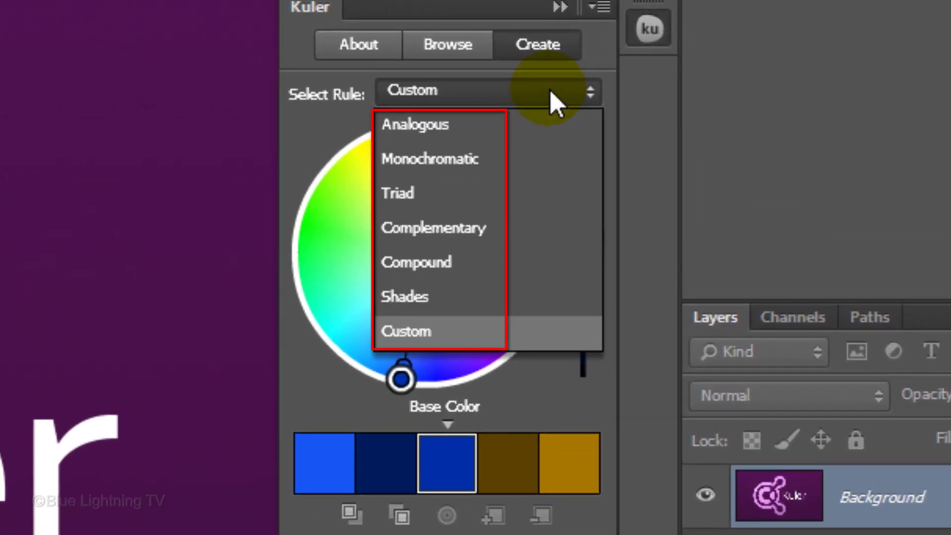
click(543, 126)
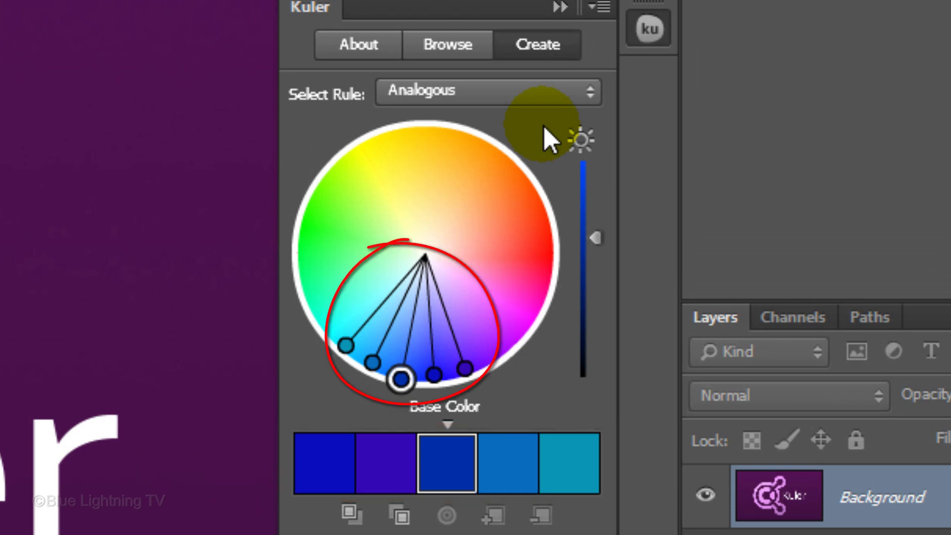
click(537, 95)
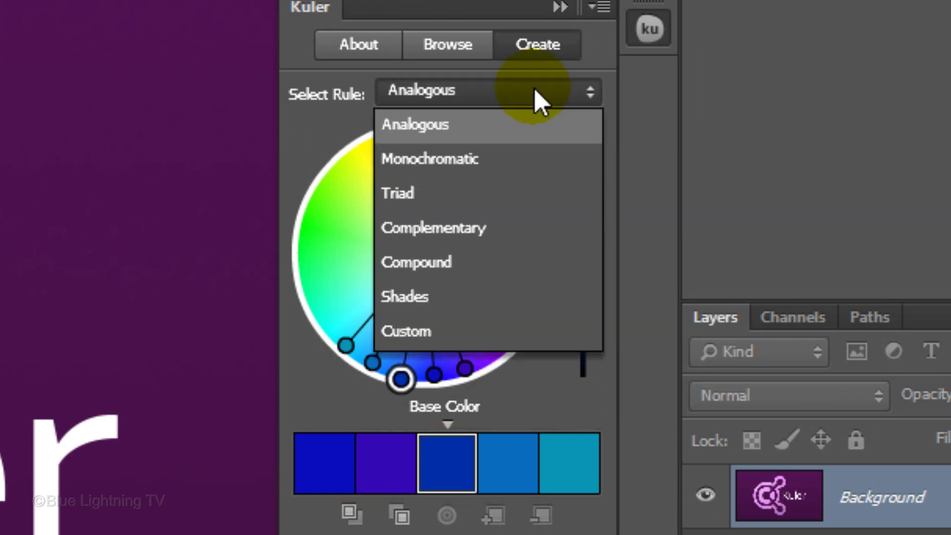
click(531, 162)
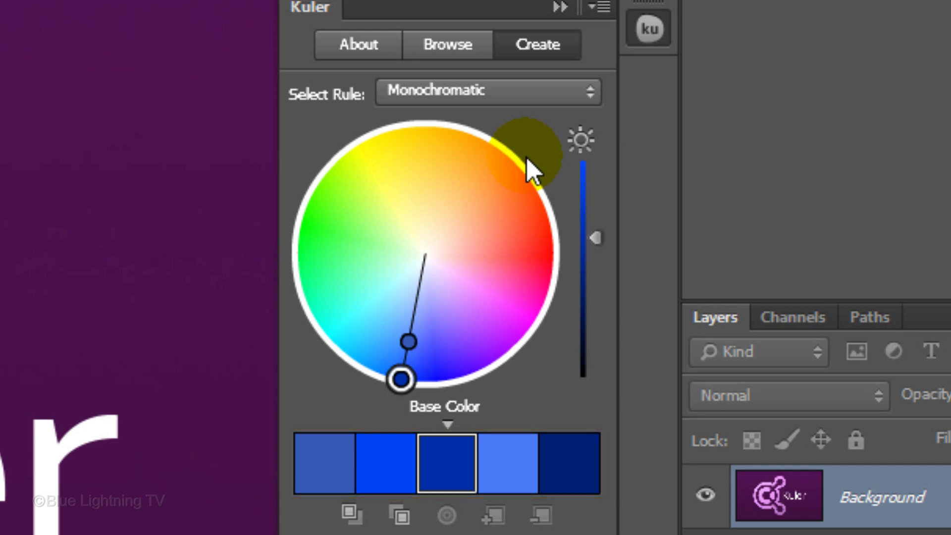
click(528, 92)
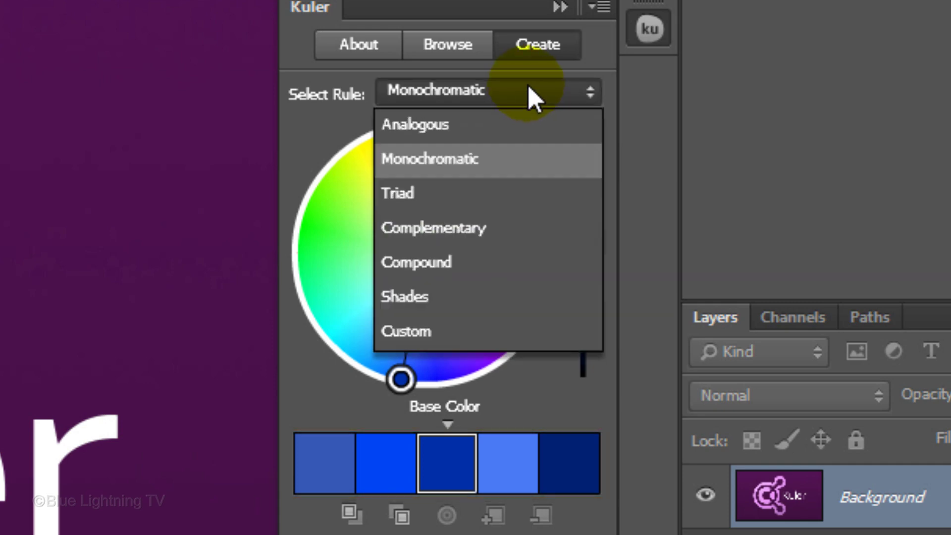
click(513, 192)
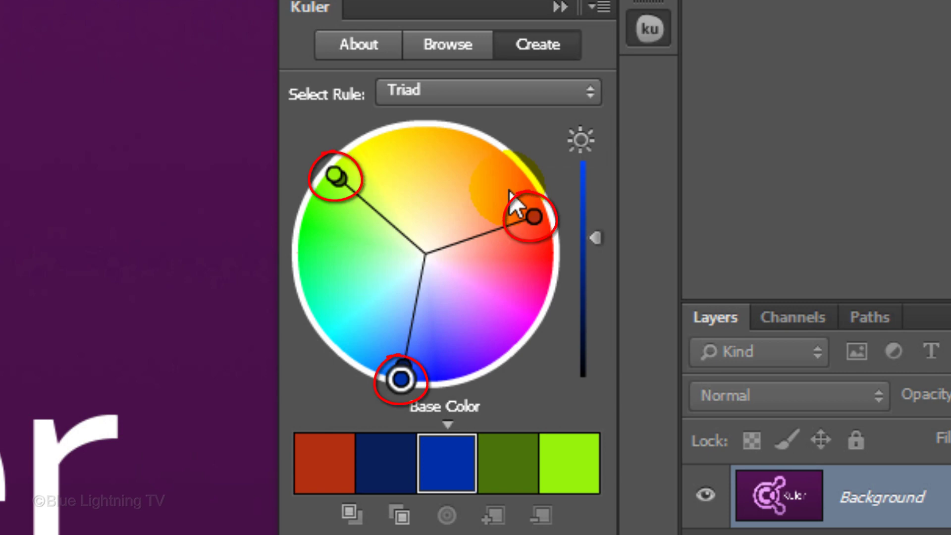
click(512, 94)
click(507, 232)
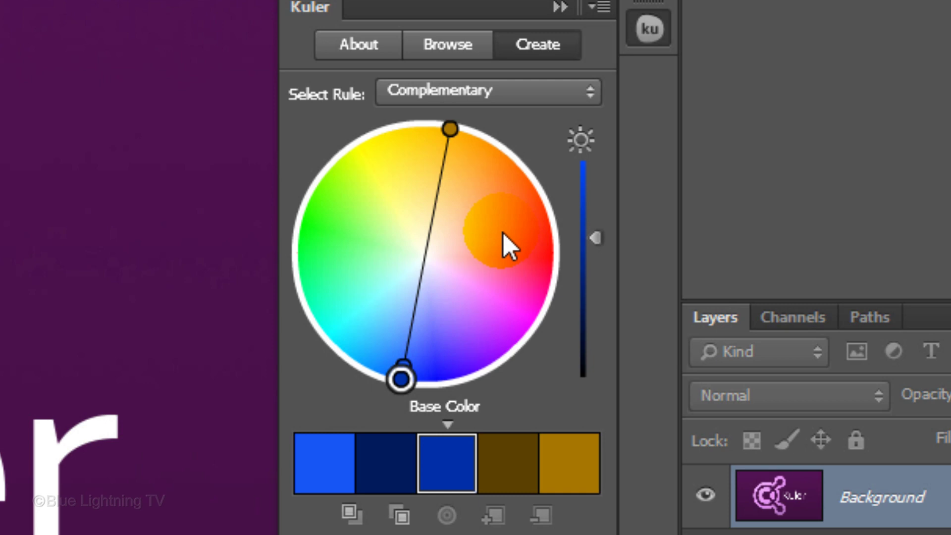
- Try the Compound and Shades rules, then drag two colour handles on the wheel
click(495, 90)
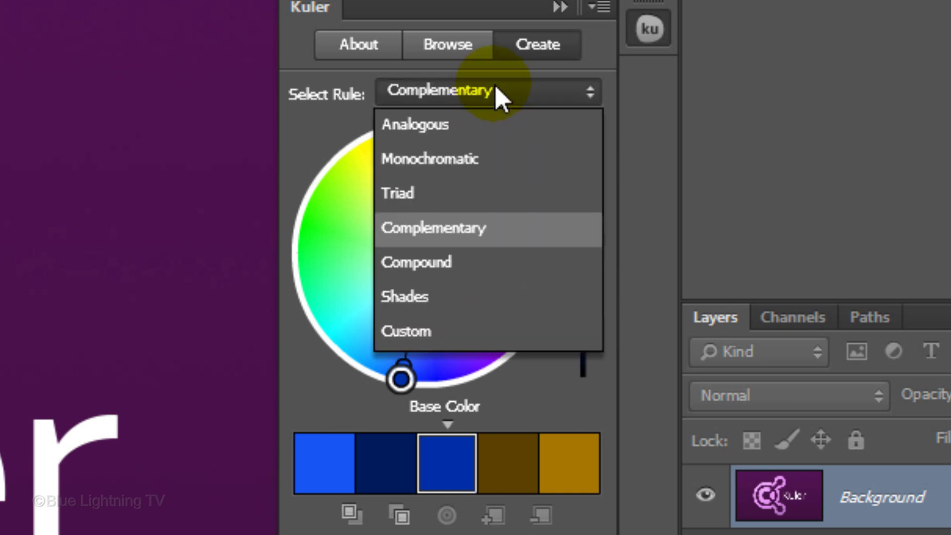
click(483, 260)
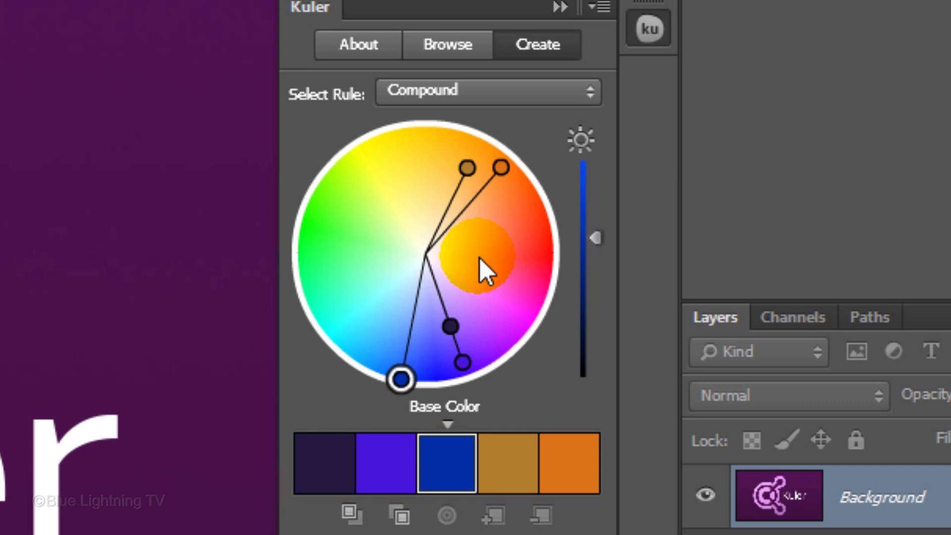
click(498, 93)
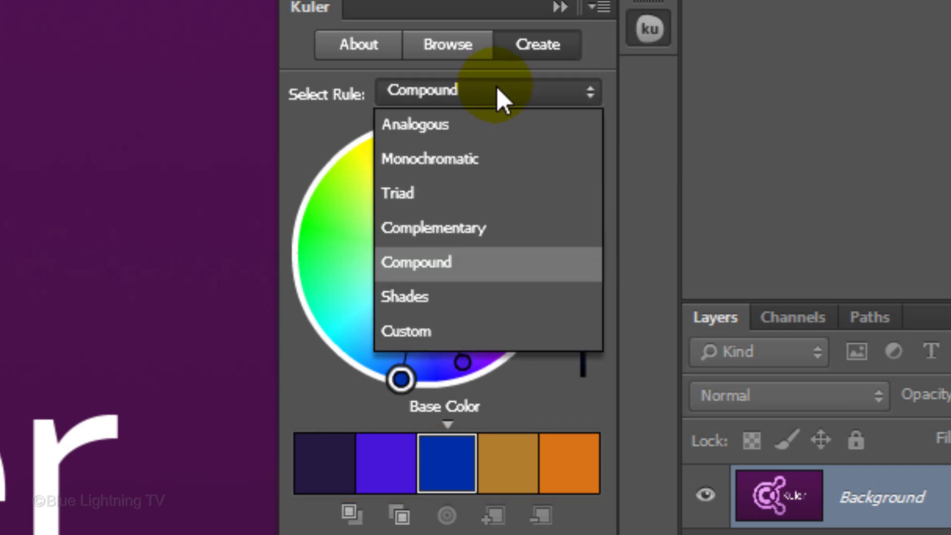
click(483, 297)
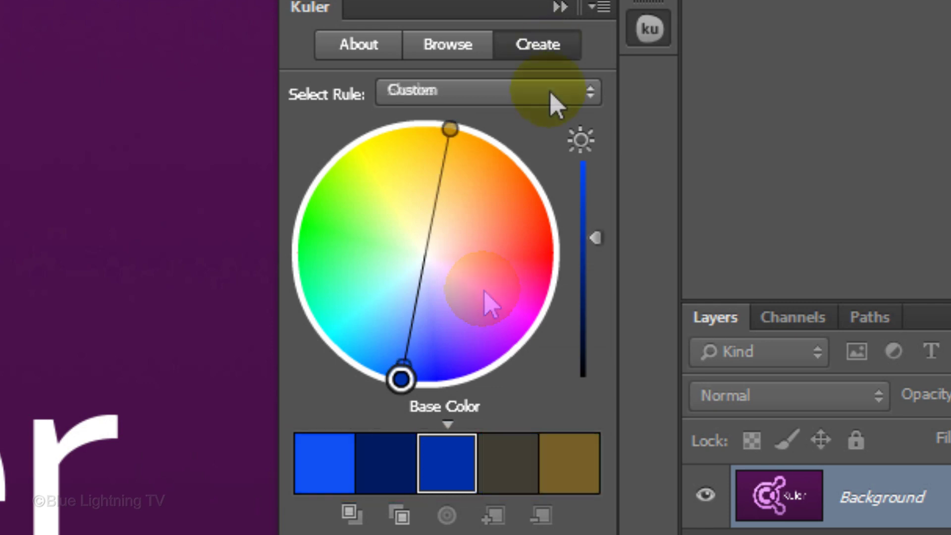
drag(449, 130, 387, 237)
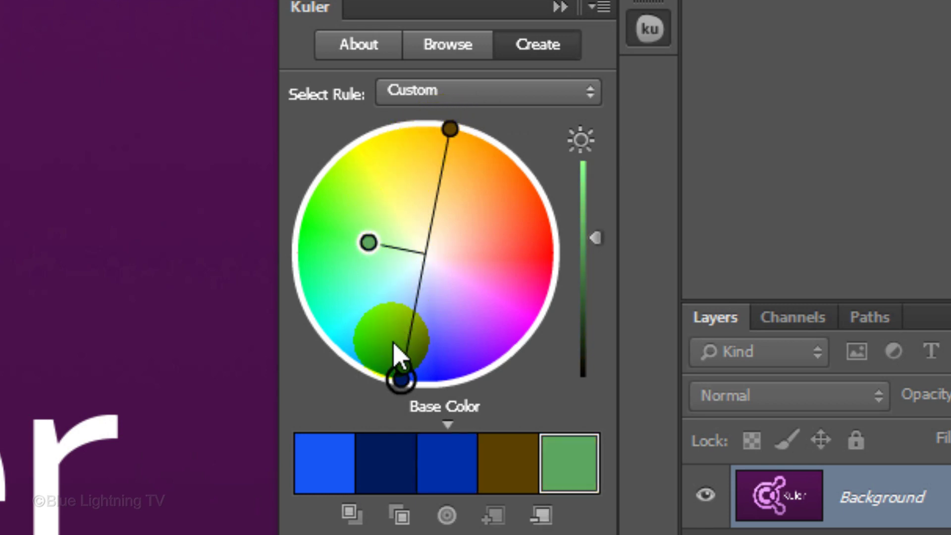
drag(403, 379, 512, 270)
- Apply the Monochromatic rule with cranberry base colour BF0065 at brightness 75
click(588, 95)
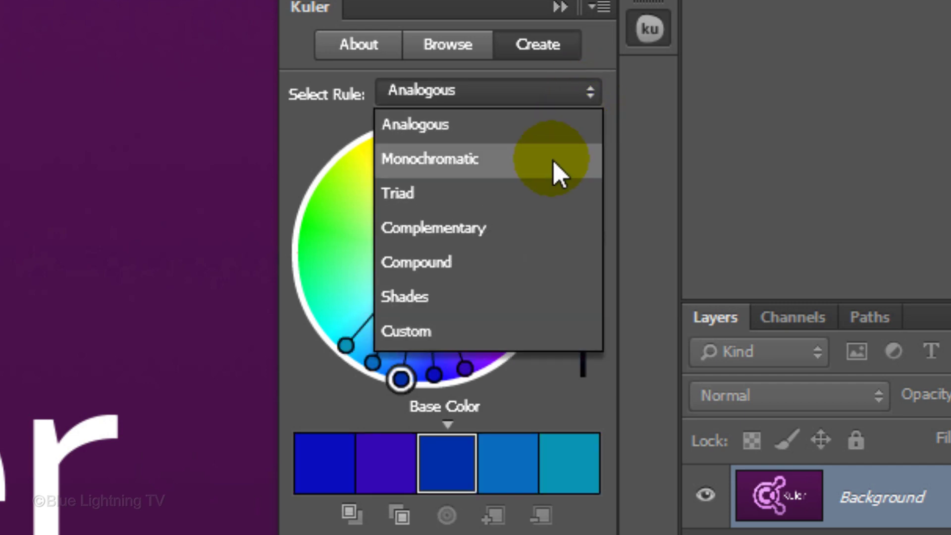
click(552, 160)
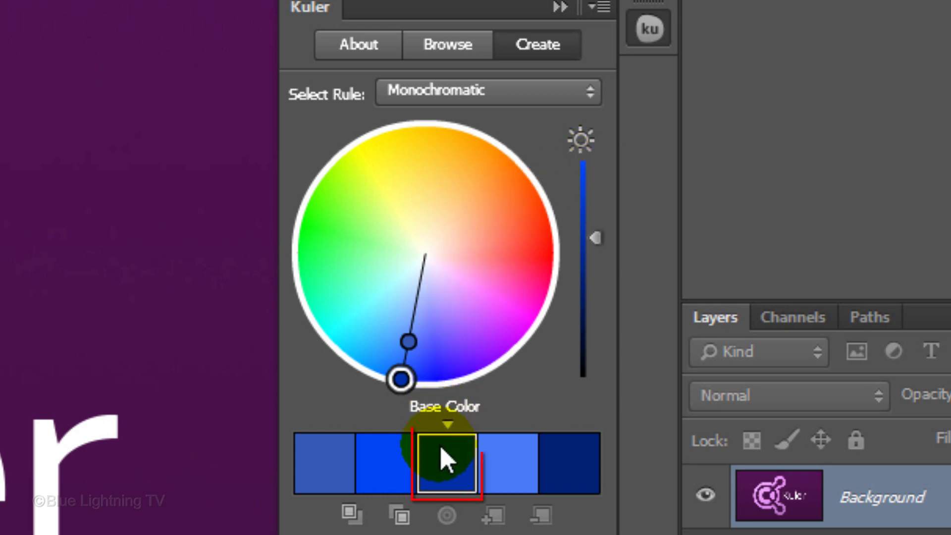
drag(400, 380, 547, 290)
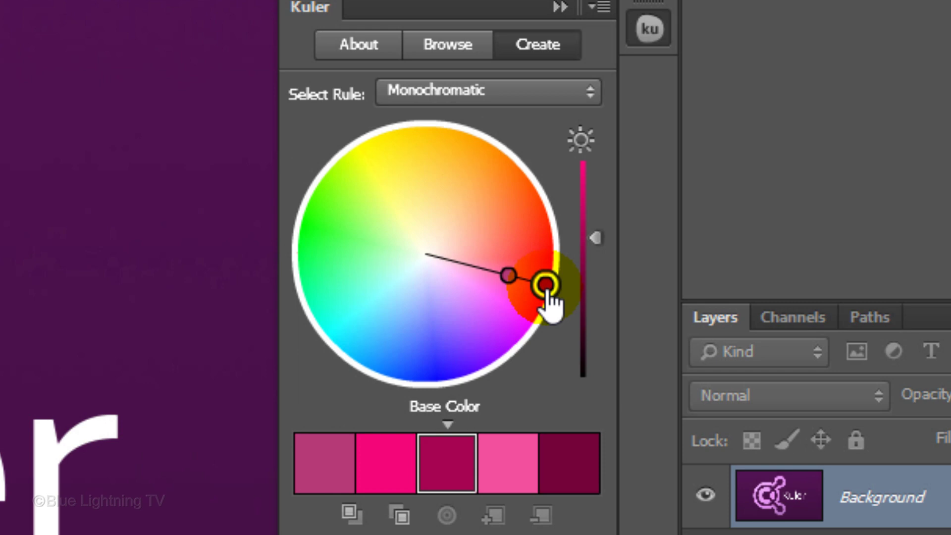
mouse_move(547, 292)
mouse_down()
mouse_move(446, 271)
mouse_move(551, 296)
mouse_up()
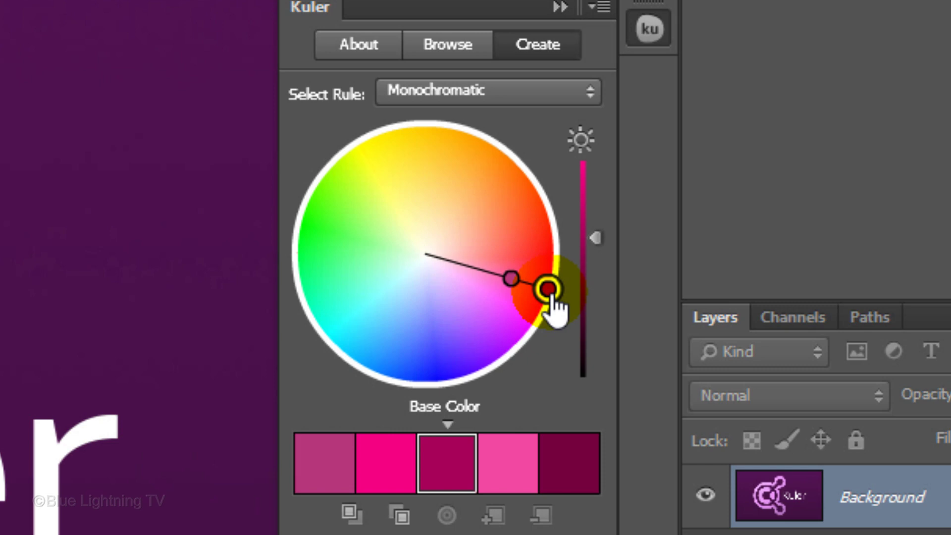
click(594, 238)
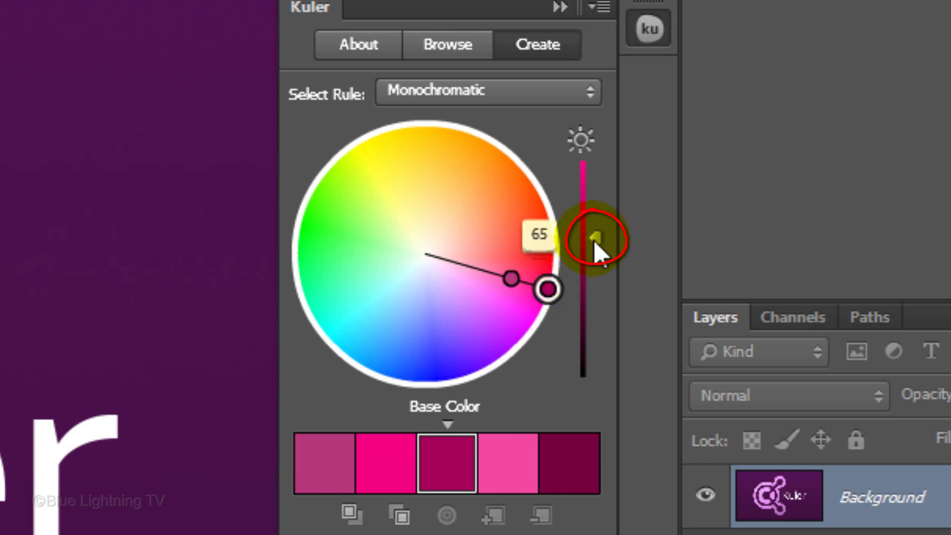
drag(594, 242, 591, 217)
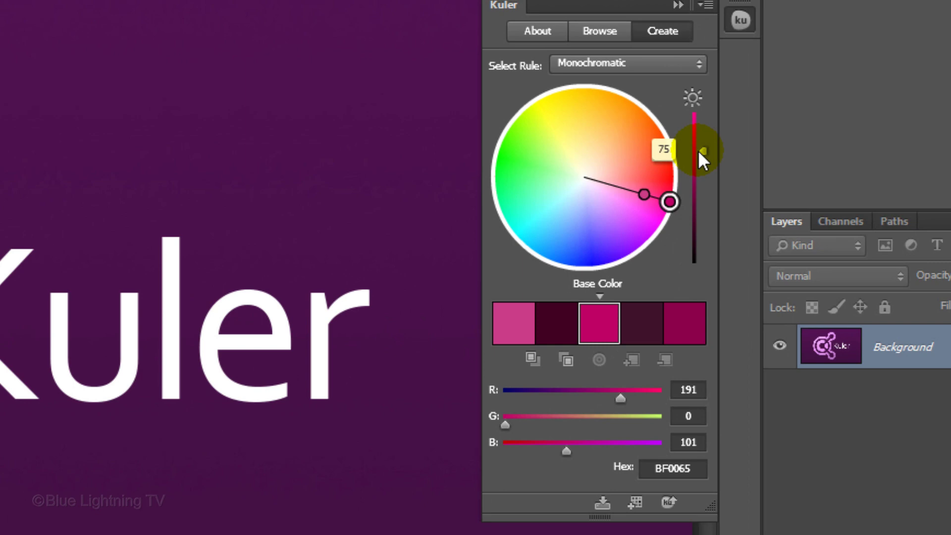
- Name the cranberry monochromatic theme 'cranberry surprise' and save it from the Kuler panel
click(600, 502)
text(cranberry su)
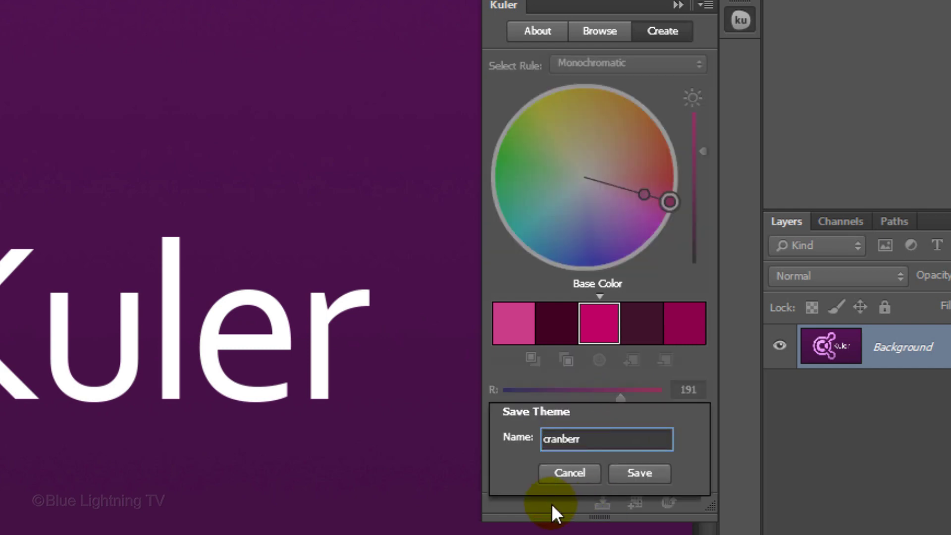
text(rprise)
click(644, 473)
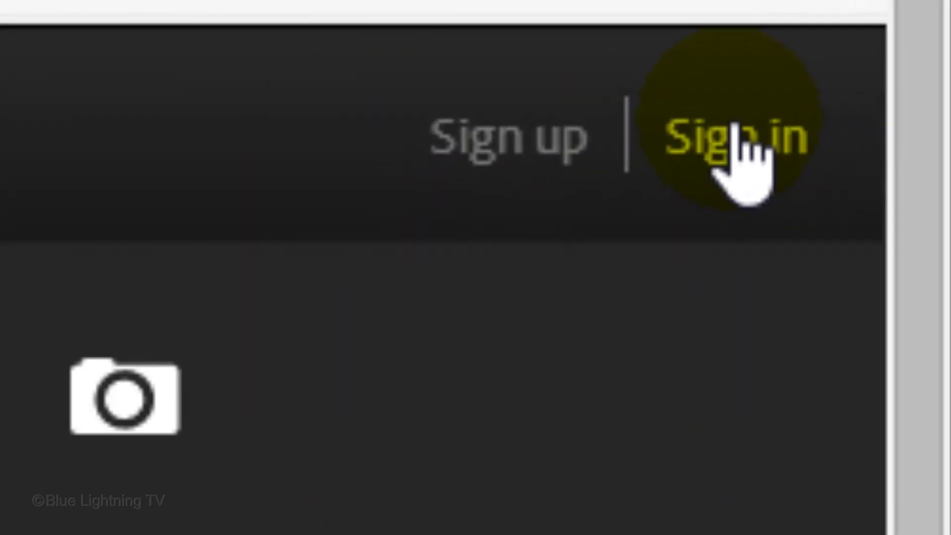
- Sign in with the Adobe ID and open the cranberry surprise theme from My Themes
click(857, 70)
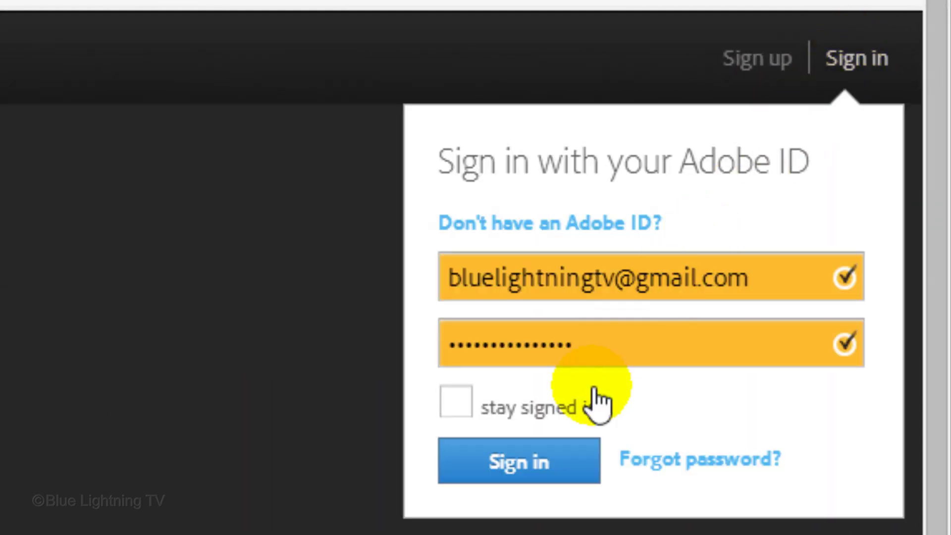
click(539, 461)
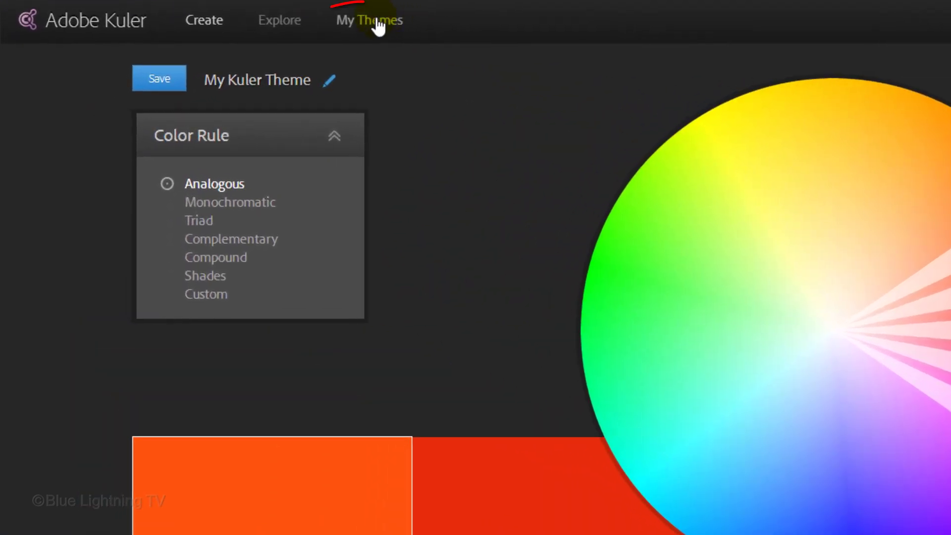
click(378, 22)
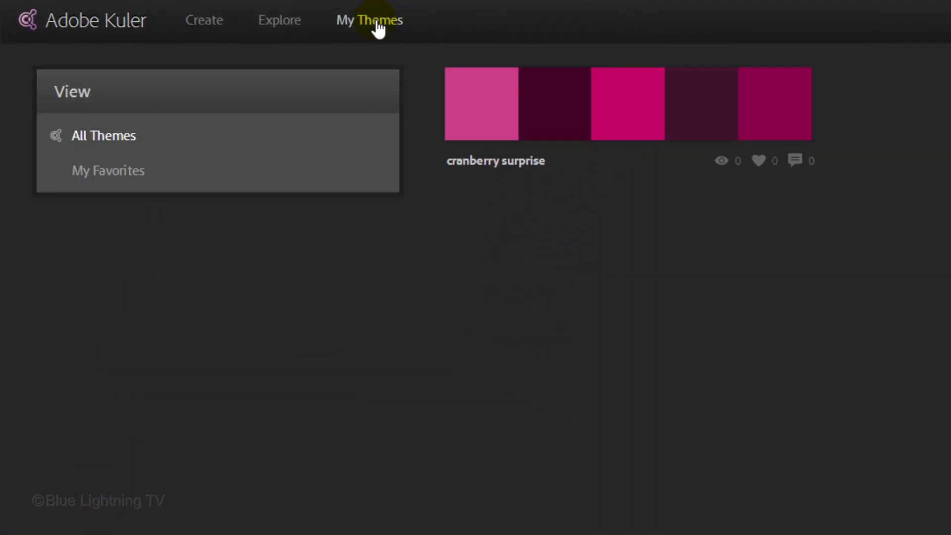
mouse_move(483, 116)
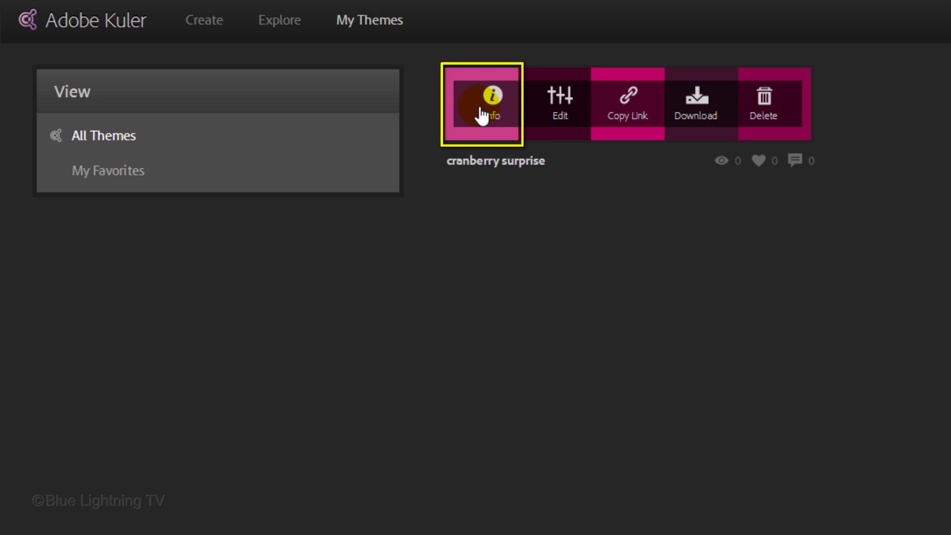
click(483, 115)
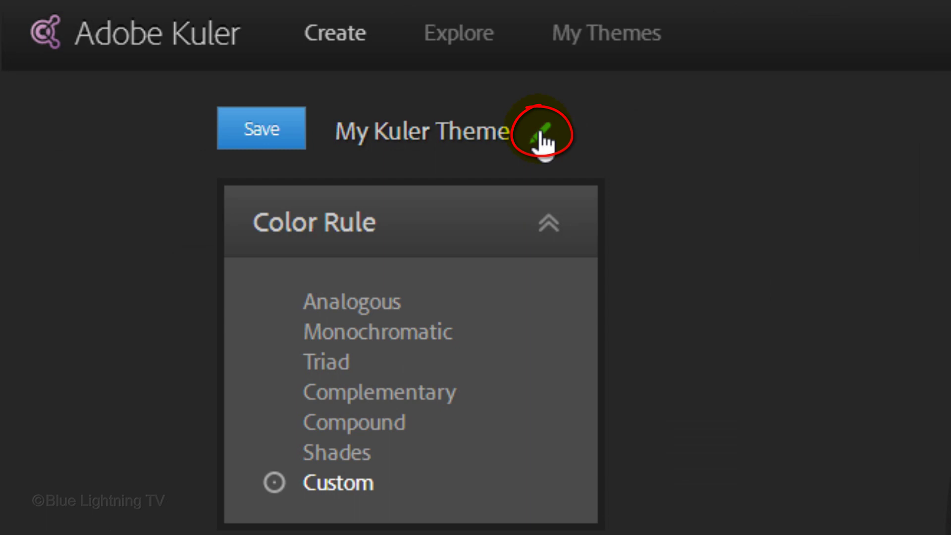
- Rename the theme title to 'cranberry surprise' and save it
click(542, 135)
text(cranbe)
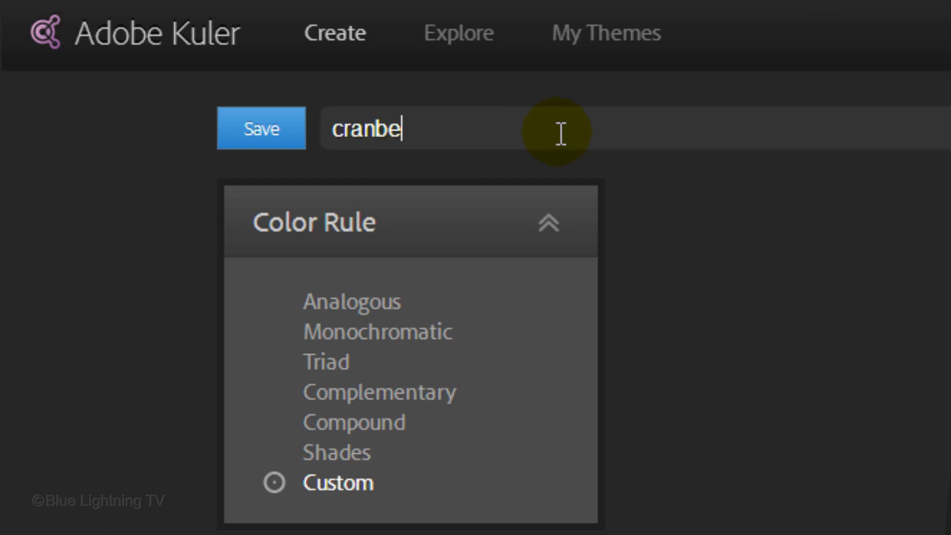
text(rry surprise)
click(276, 136)
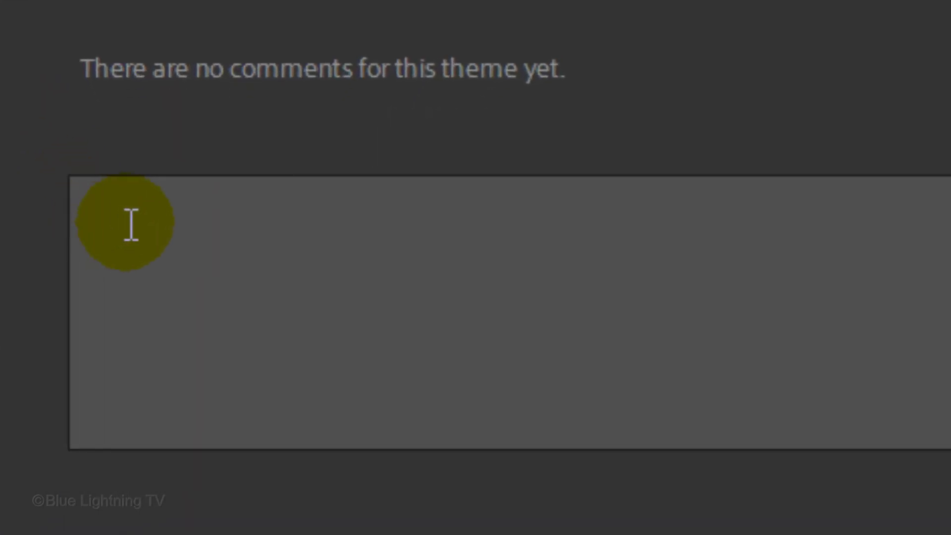
- Post the comment 'cranberry, reds, fushia' on the cranberry surprise theme page
click(208, 342)
text(cranberry, reds, fushia)
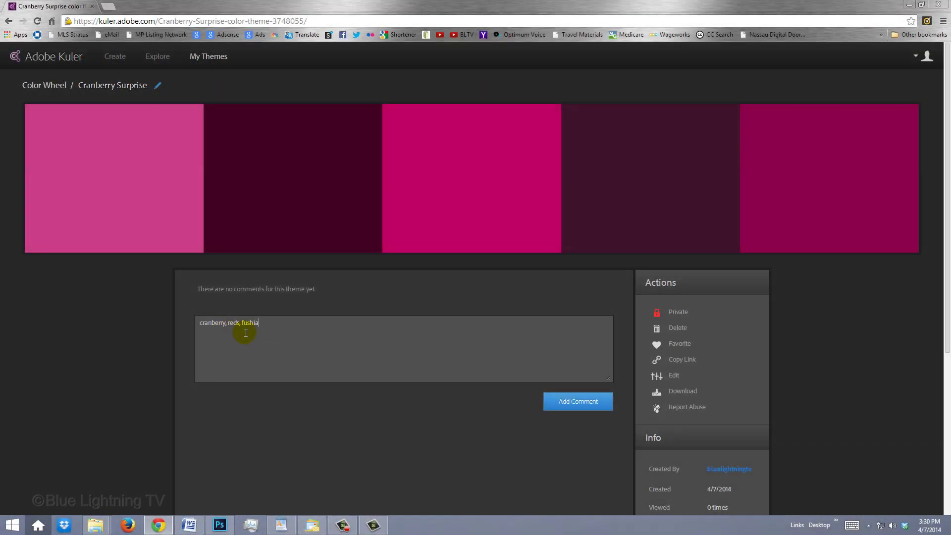
click(582, 407)
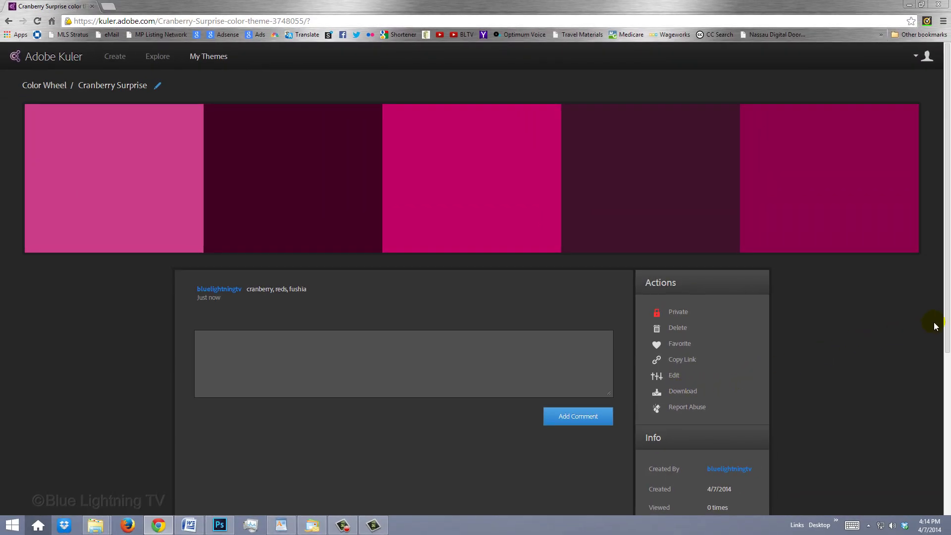
- Tag the theme with cranberry, reds, fushia, raspberry and maroon
drag(946, 328, 947, 458)
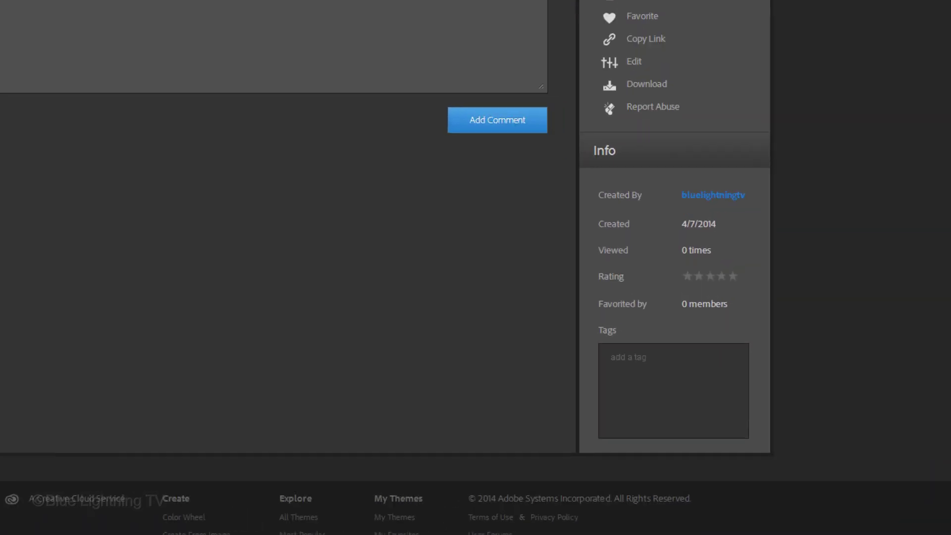
click(696, 380)
text(cranberry)
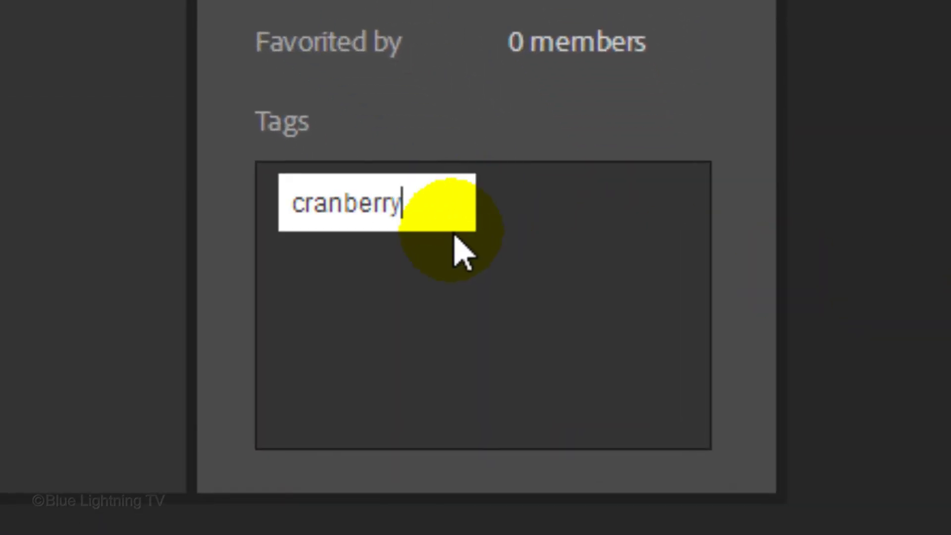
key(Return)
text(reds)
key(Return)
text(fushia)
key(Return)
text(raspberry)
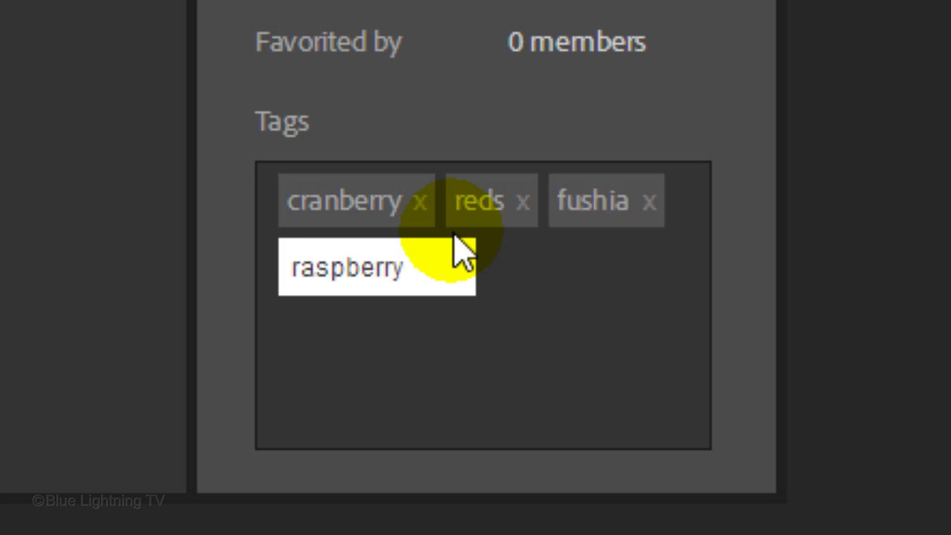
key(Return)
text(maroon)
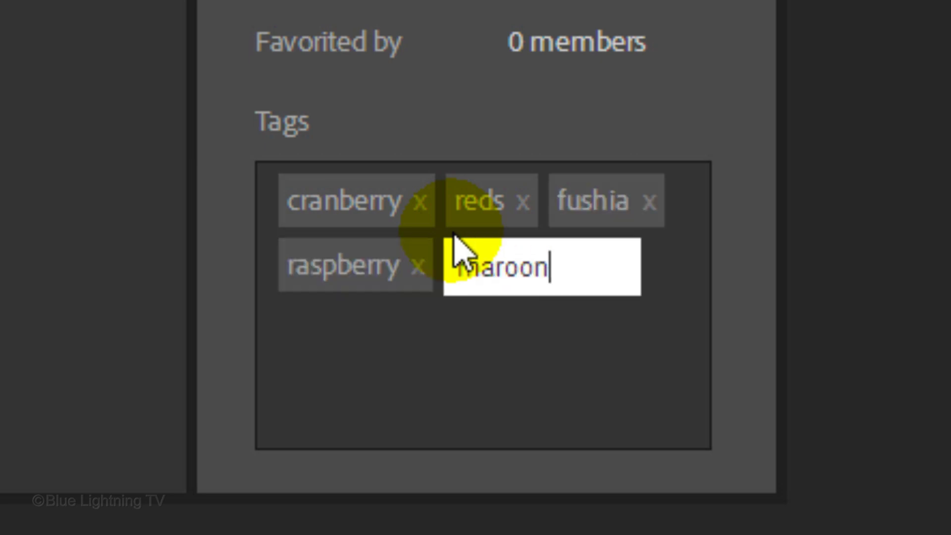
key(Return)
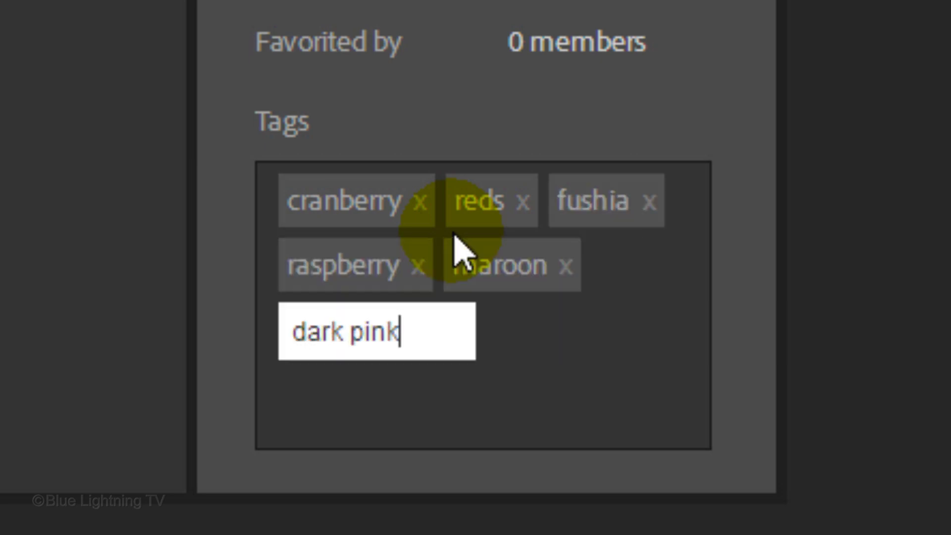